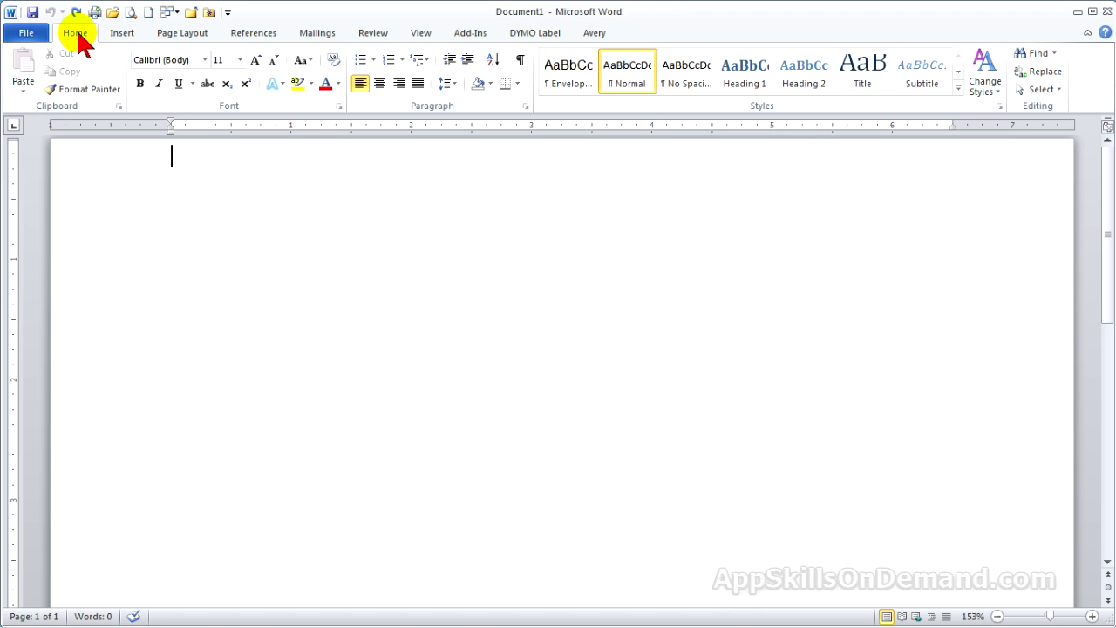
pyautogui.click(322, 37)
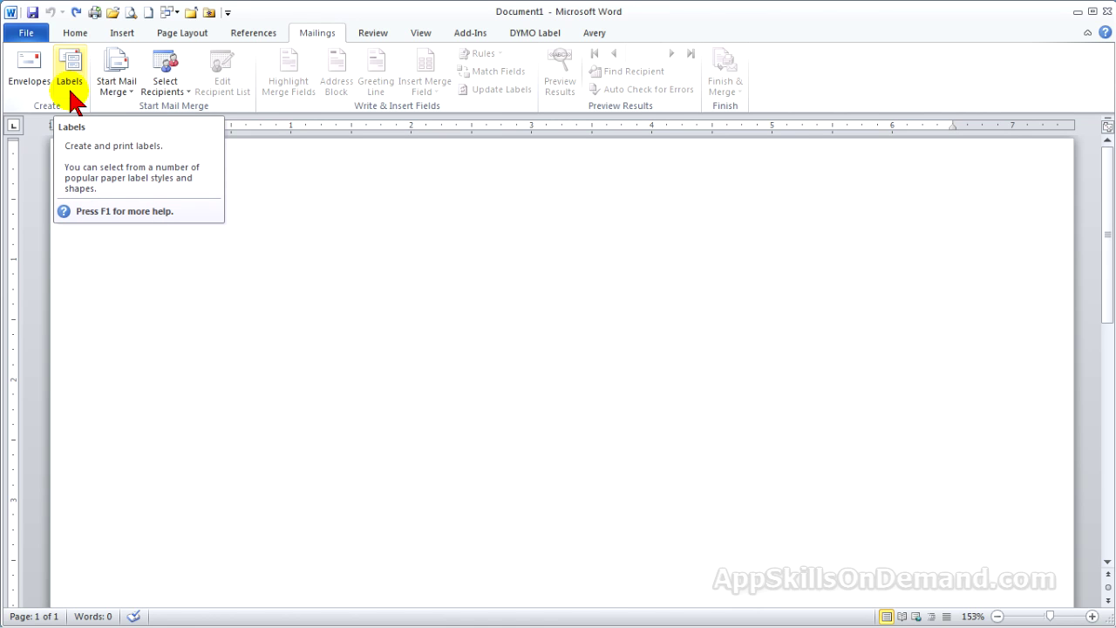
pyautogui.click(129, 94)
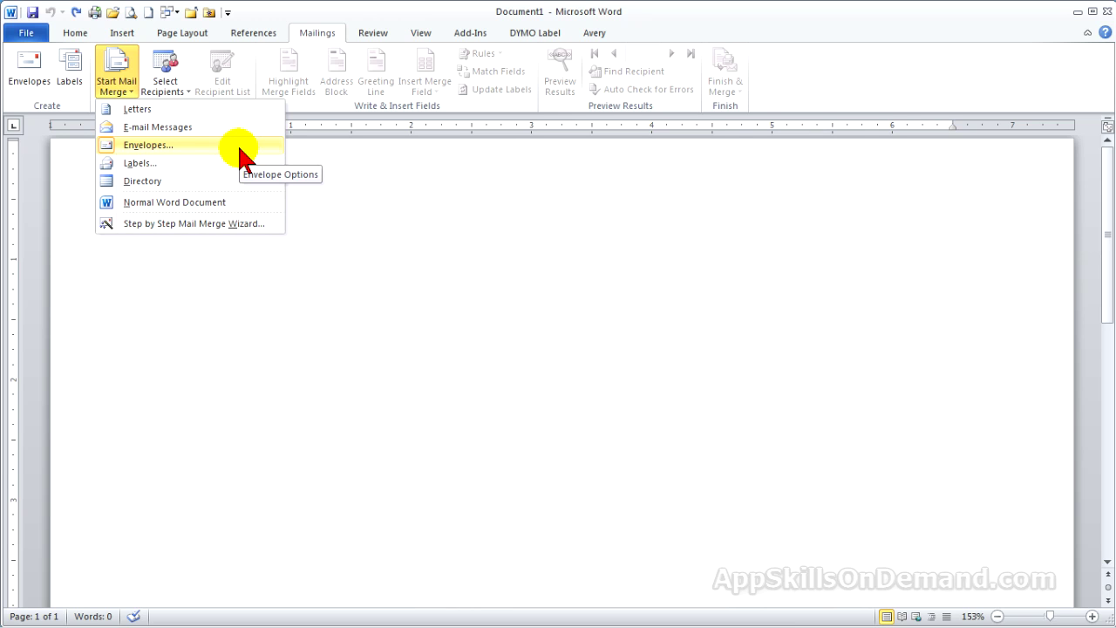
pyautogui.click(247, 223)
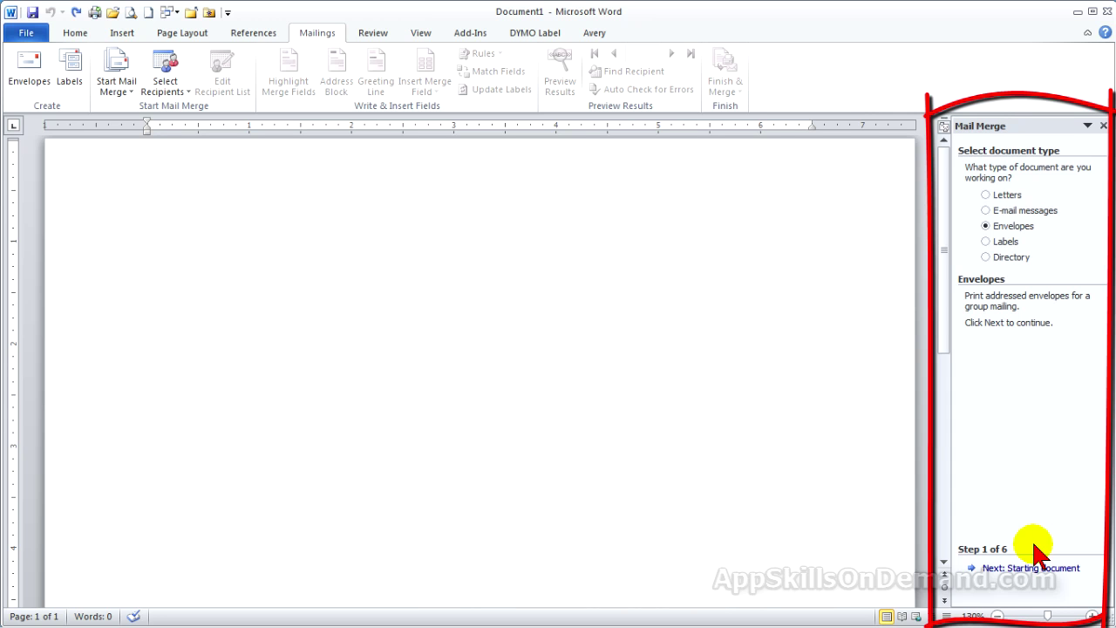
pyautogui.click(1103, 126)
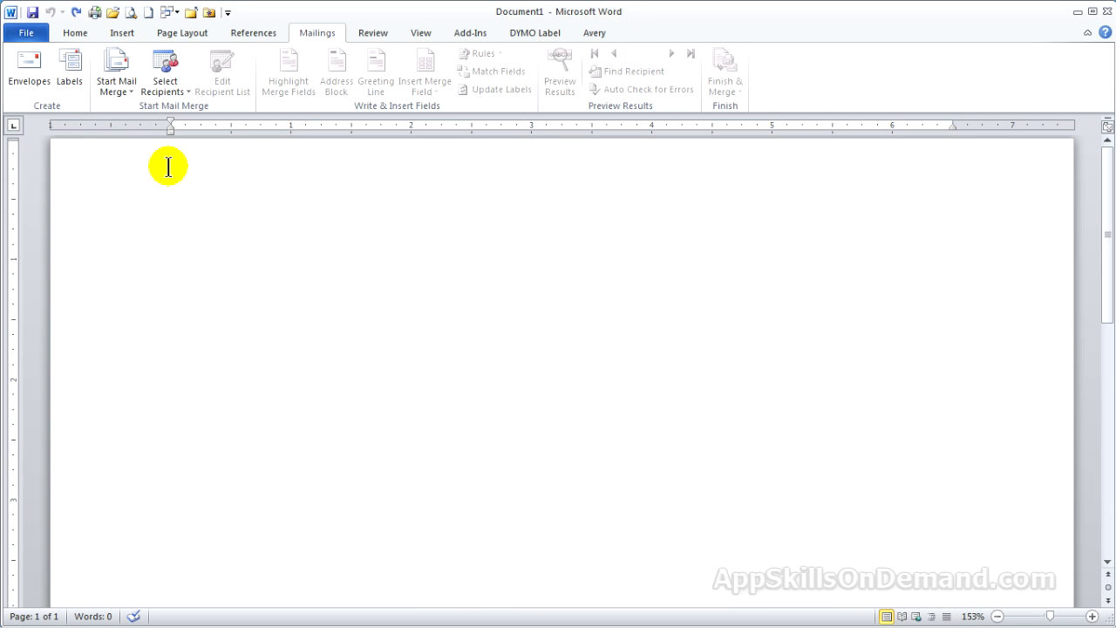
pyautogui.click(132, 92)
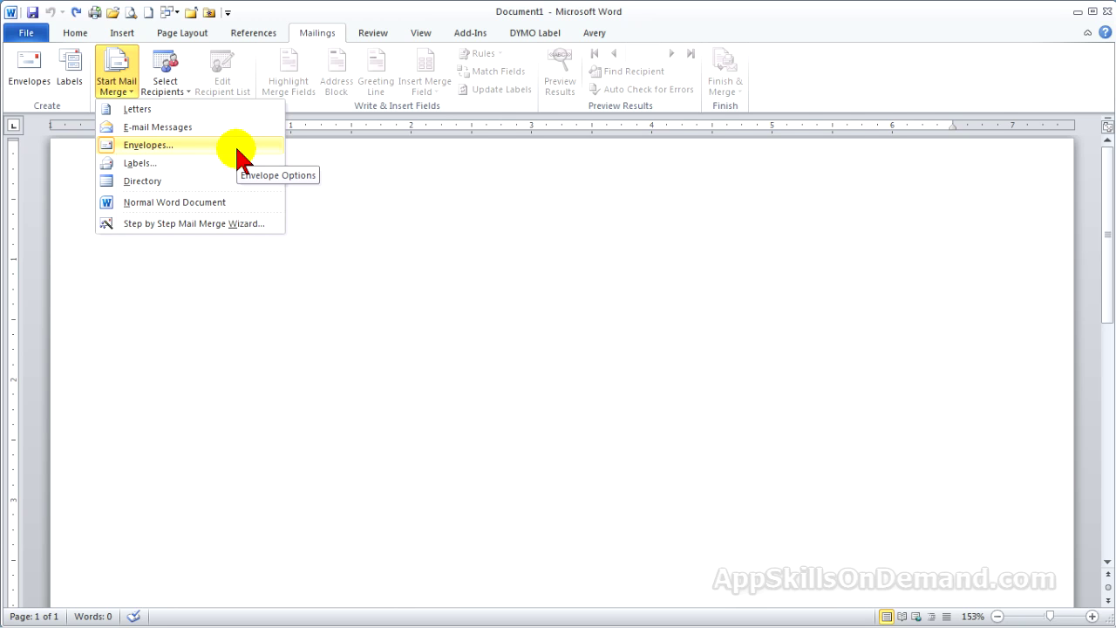
pyautogui.click(187, 96)
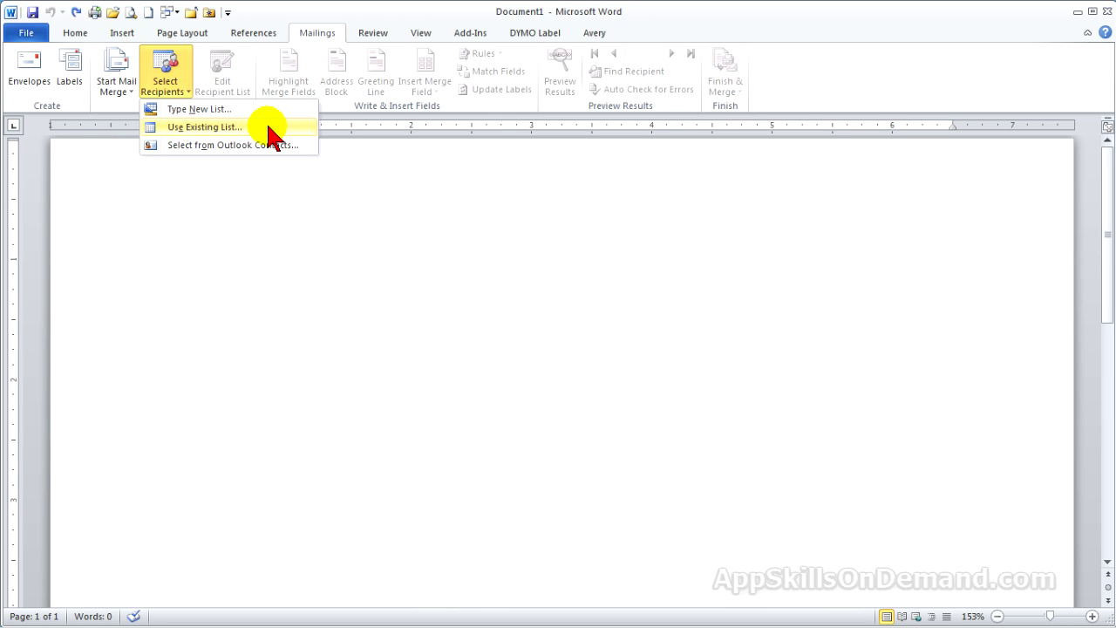
pyautogui.click(739, 99)
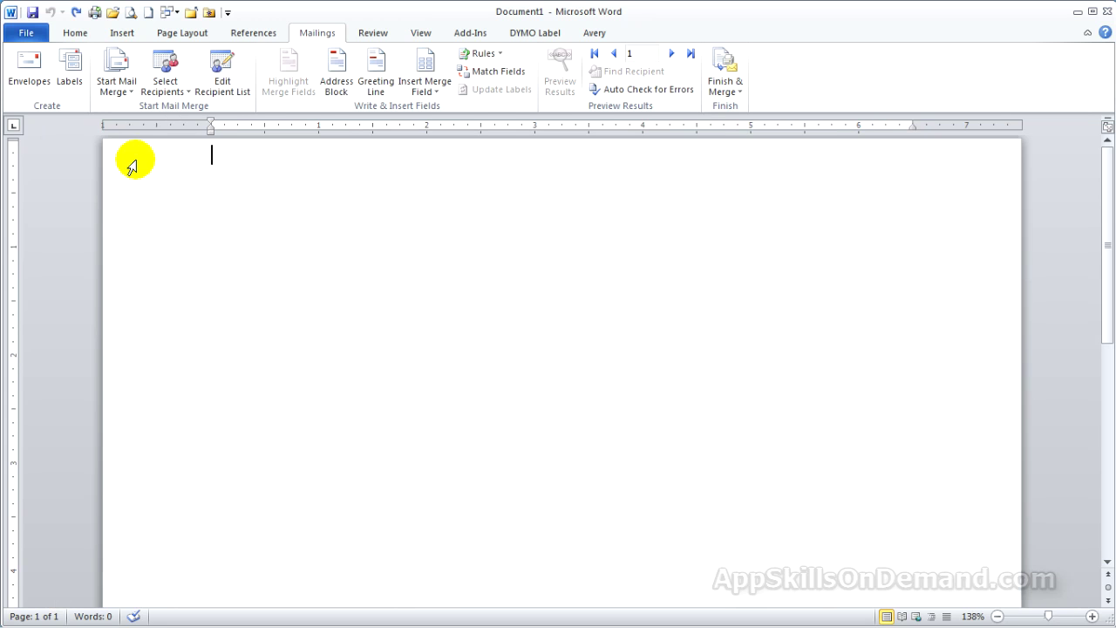
# Step: Set up an envelope mail merge using the Size 10 (4 1/8 x 9 1/2 in) envelope with the default fonts and printing options
pyautogui.click(134, 91)
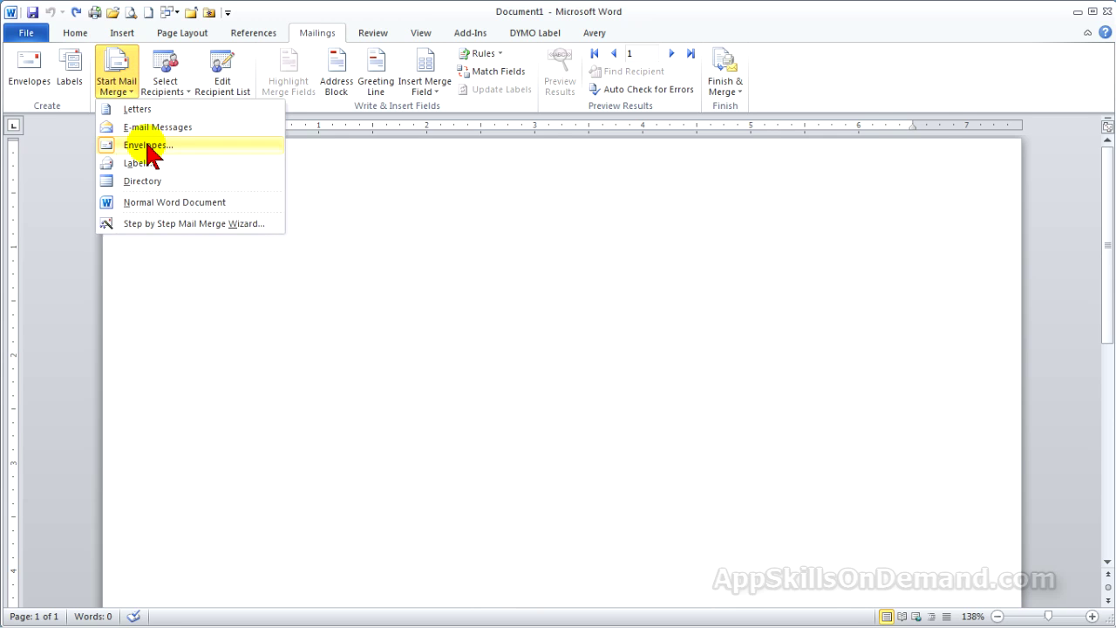
pyautogui.click(148, 146)
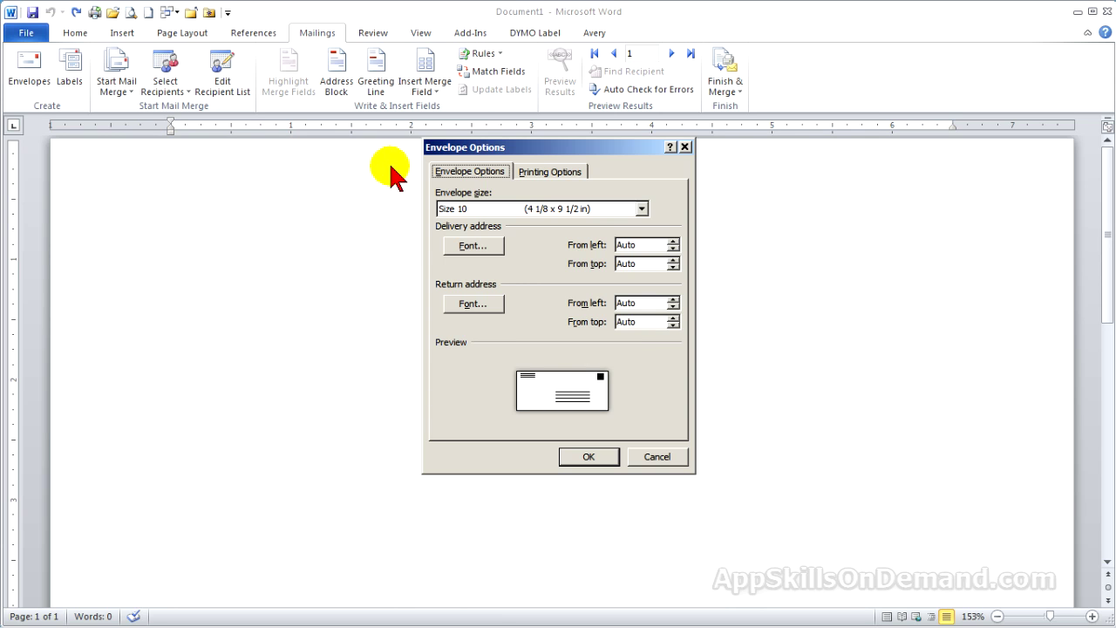
pyautogui.click(549, 172)
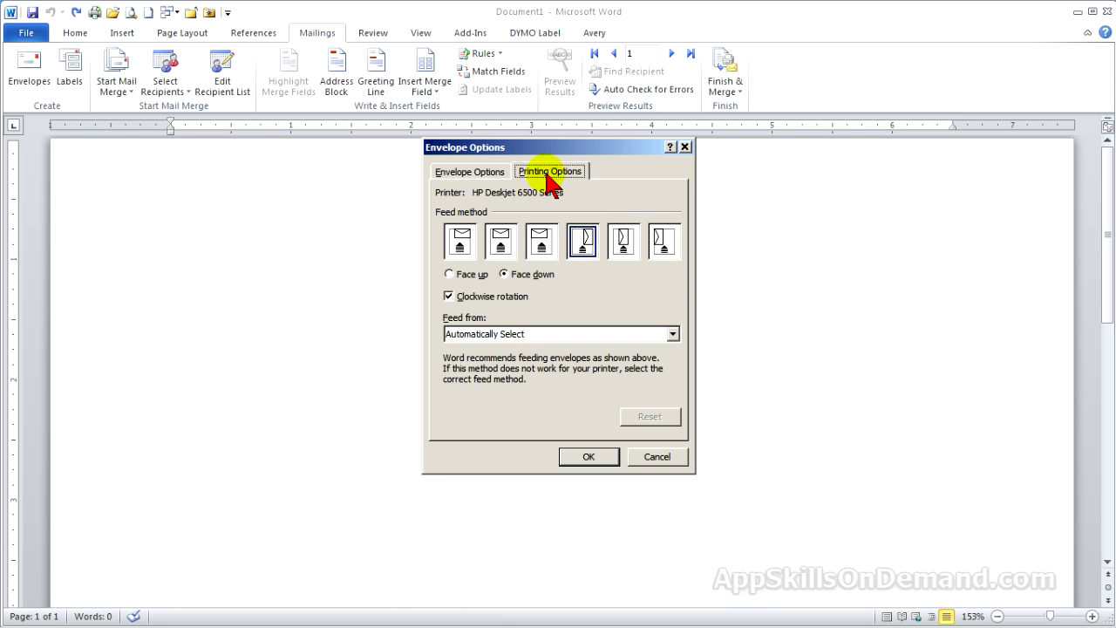
pyautogui.click(485, 172)
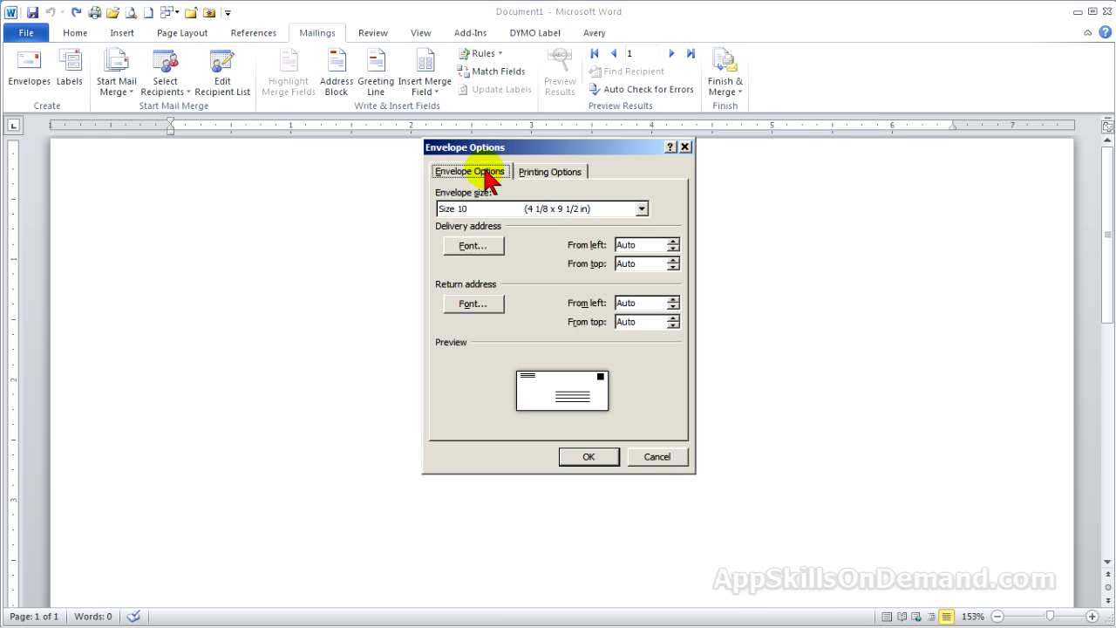
pyautogui.click(475, 245)
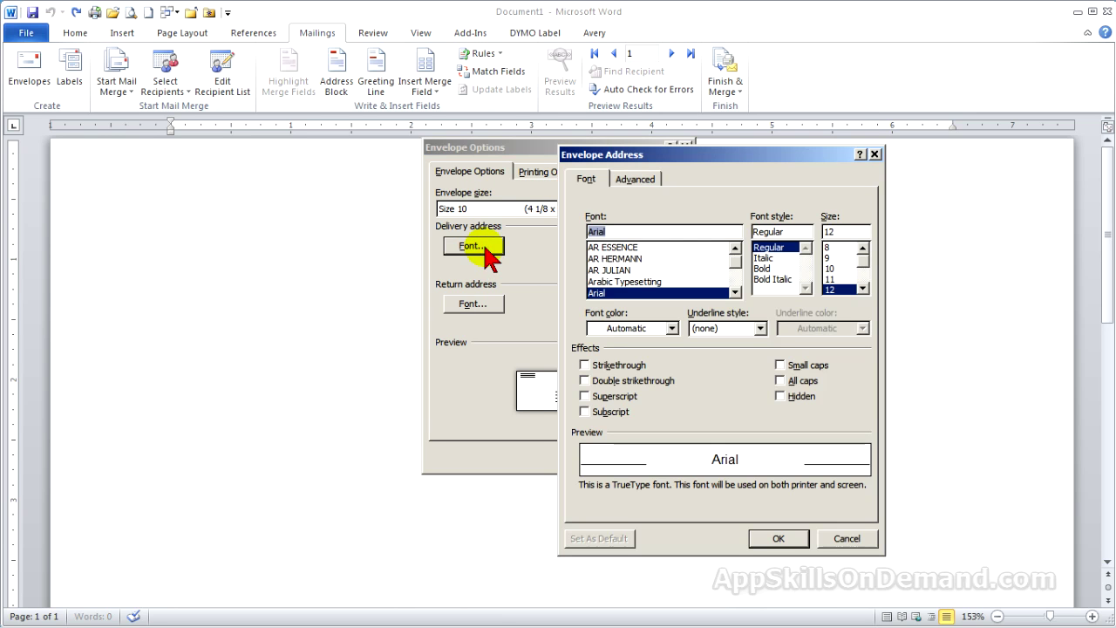
pyautogui.click(846, 538)
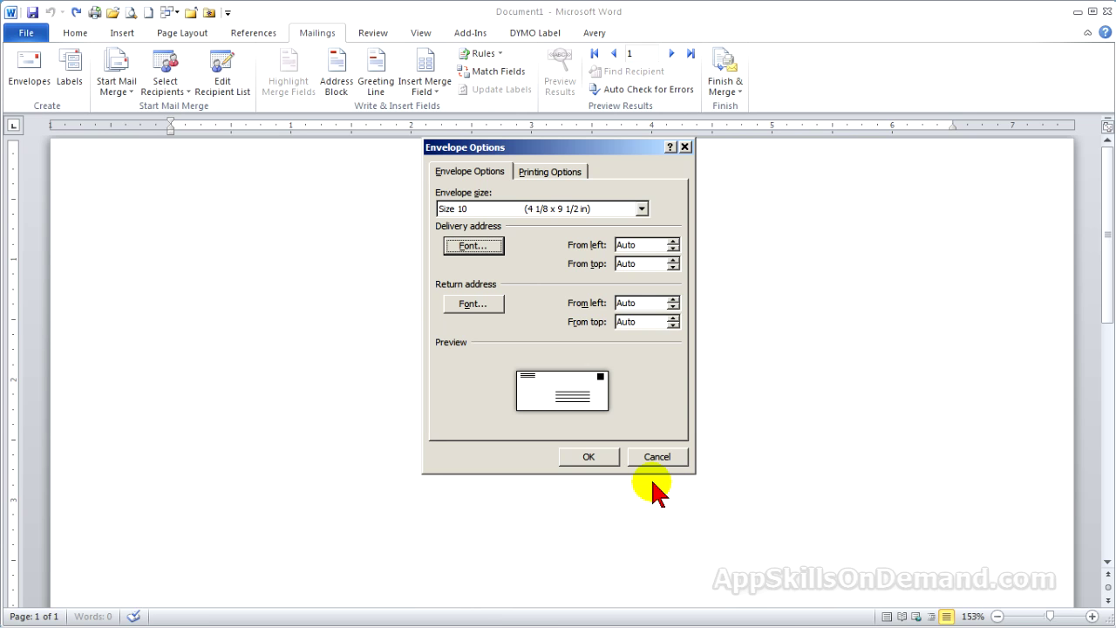
pyautogui.click(587, 457)
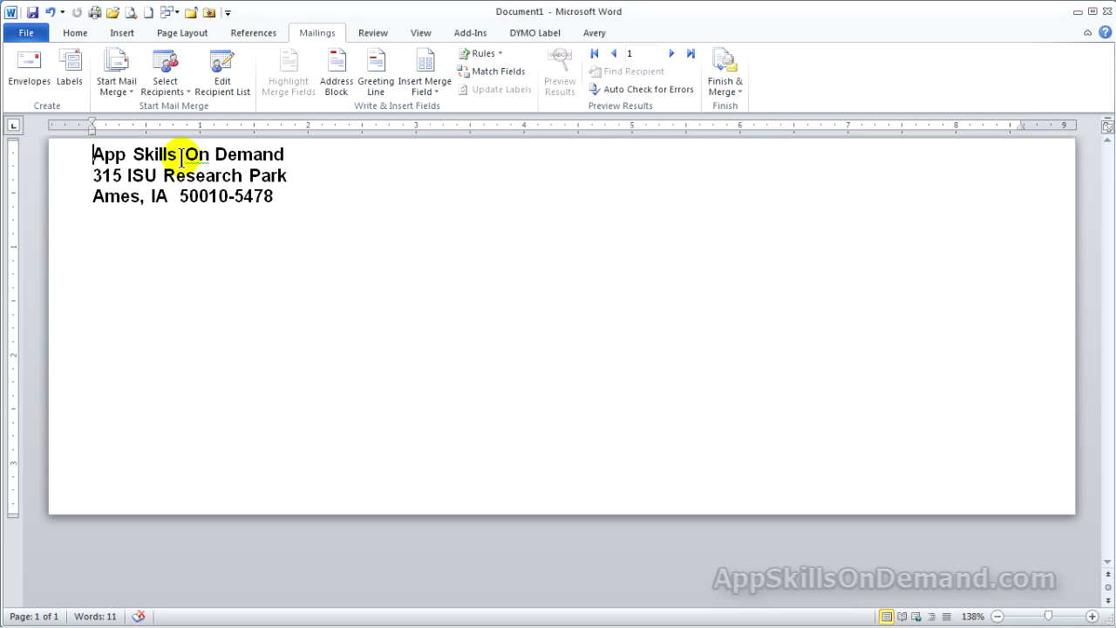
# Step: Use the existing Excel Customer List from the Desktop as the recipient list, taking Sheet1$ with its first row as column headers
pyautogui.click(189, 93)
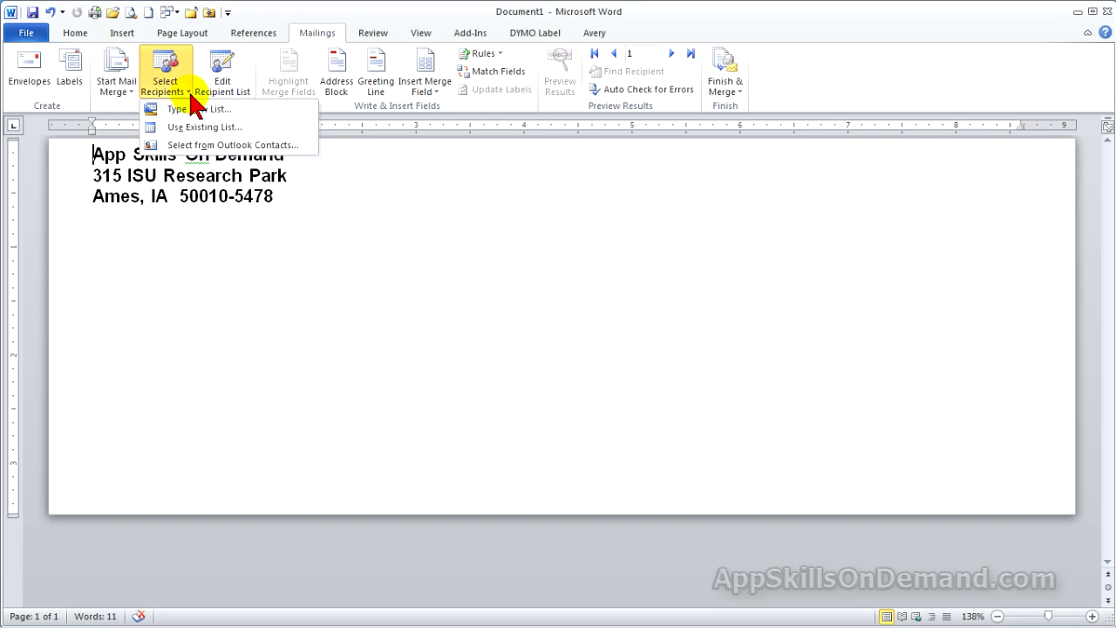
pyautogui.click(272, 128)
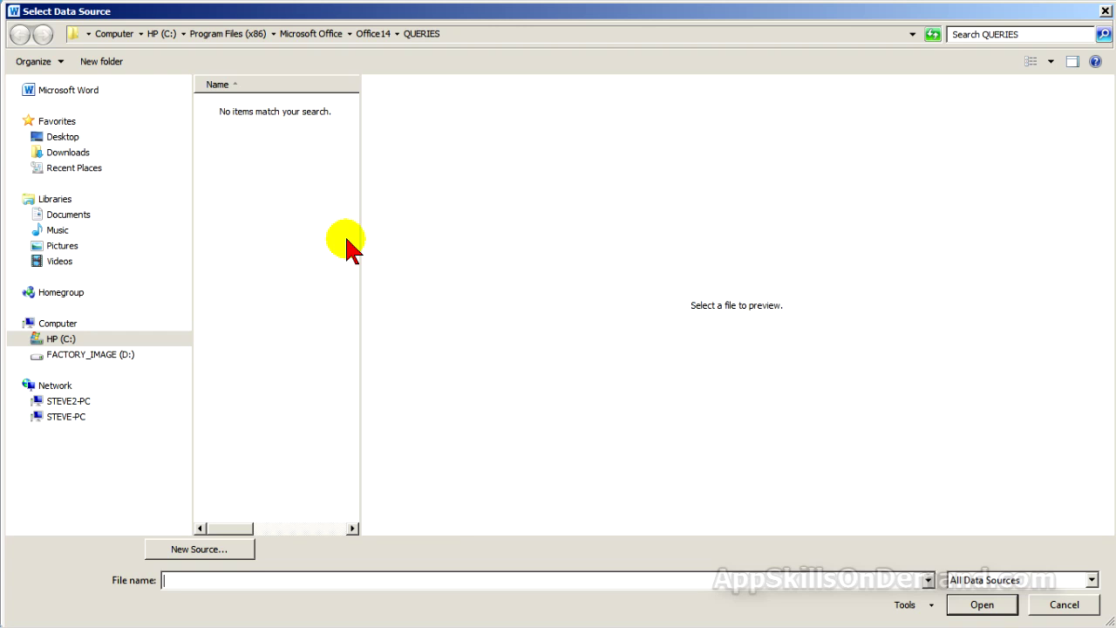
pyautogui.click(62, 138)
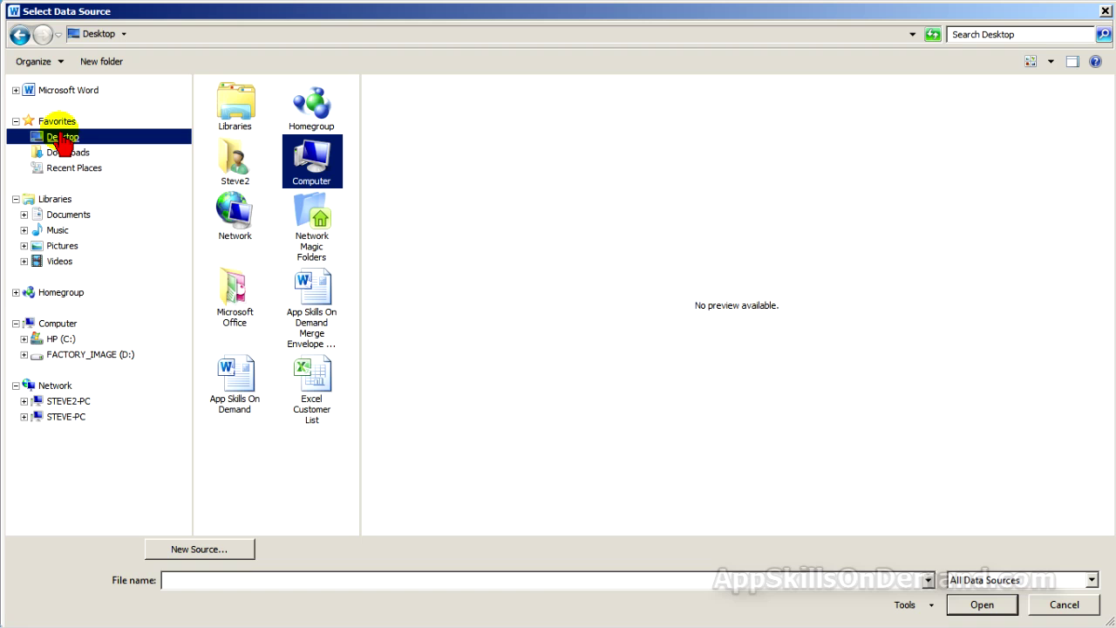
pyautogui.click(311, 385)
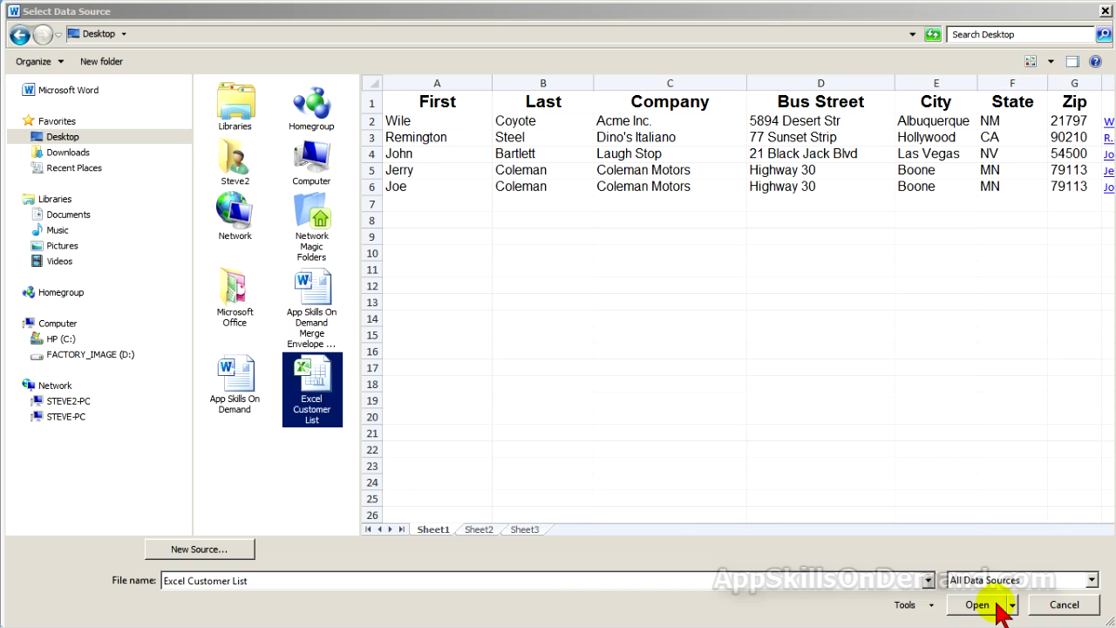
pyautogui.click(996, 603)
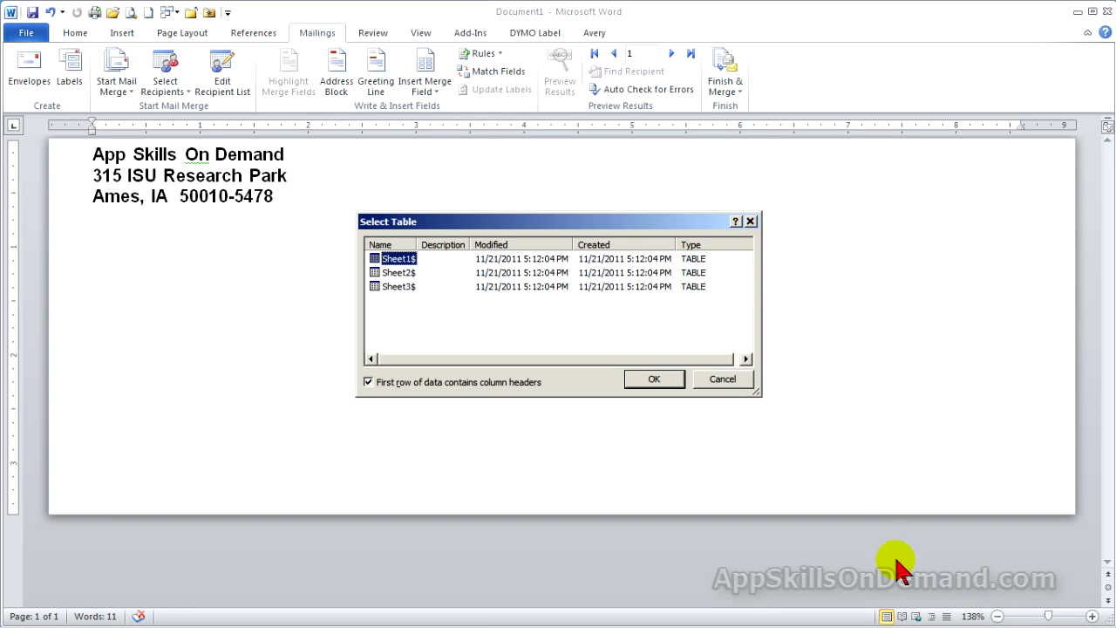
pyautogui.click(637, 378)
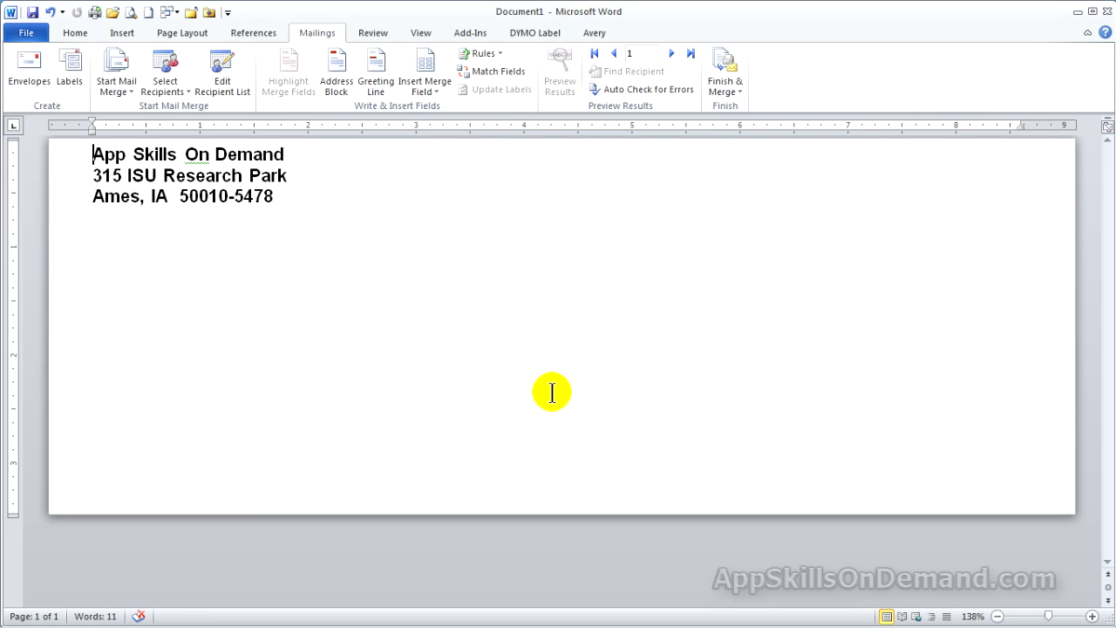
# Step: Insert an address block with recipient name, company name and postal address in the envelope's delivery area, and preview the merged result
pyautogui.click(576, 366)
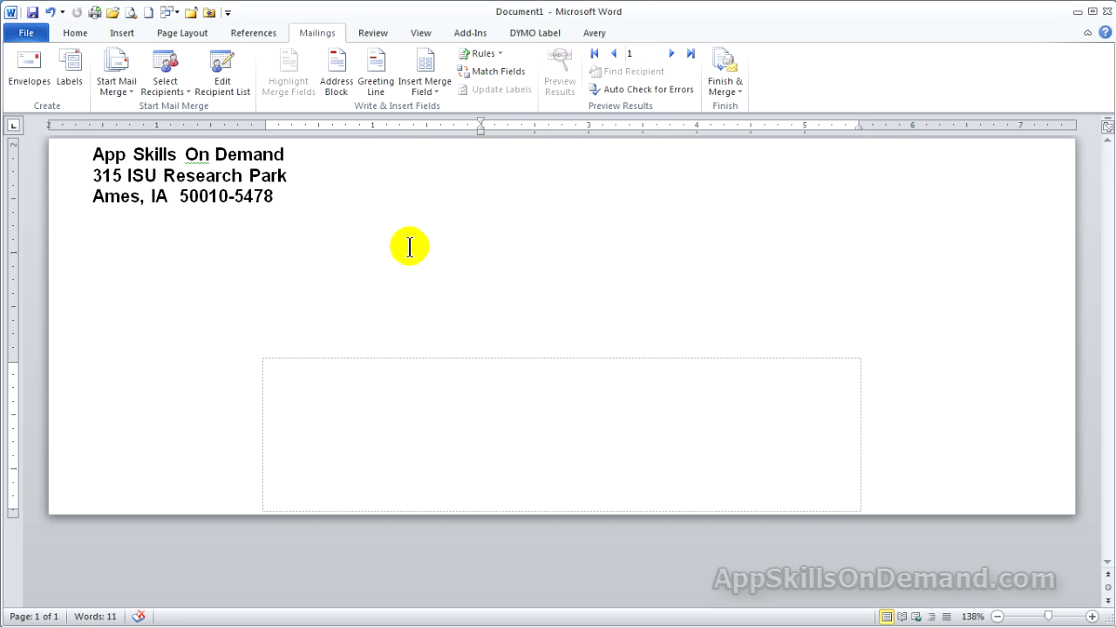
pyautogui.click(332, 71)
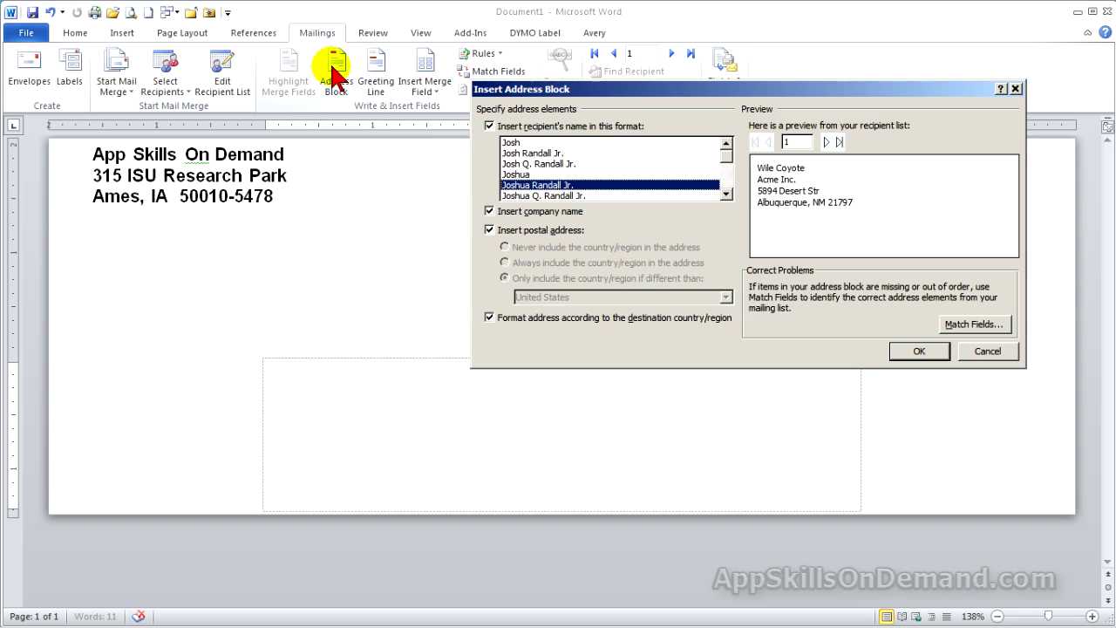
pyautogui.click(920, 352)
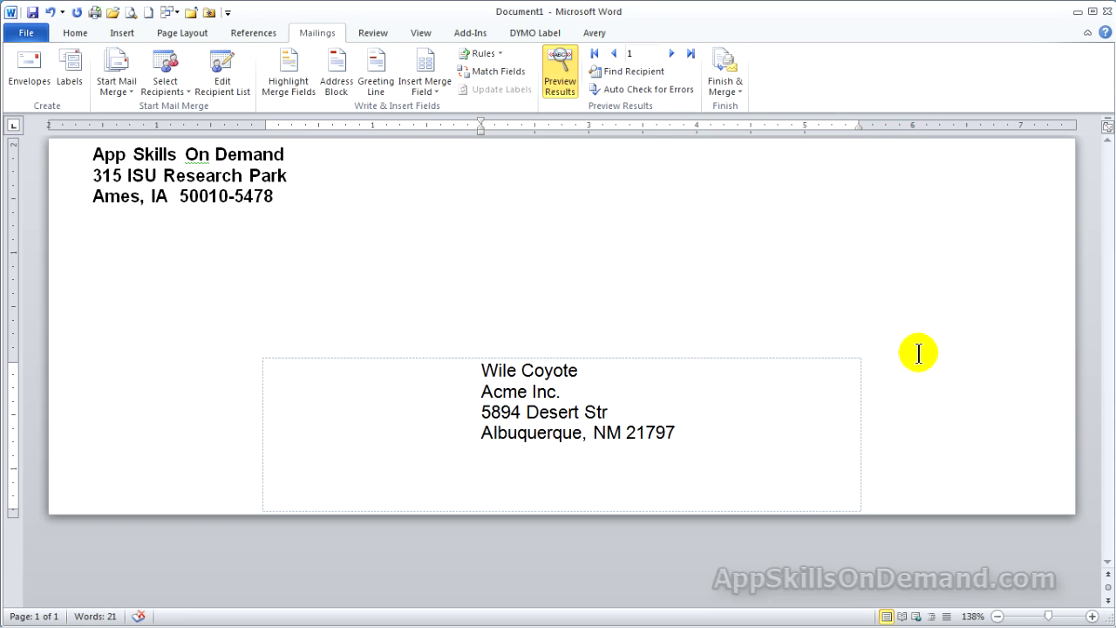
pyautogui.click(565, 86)
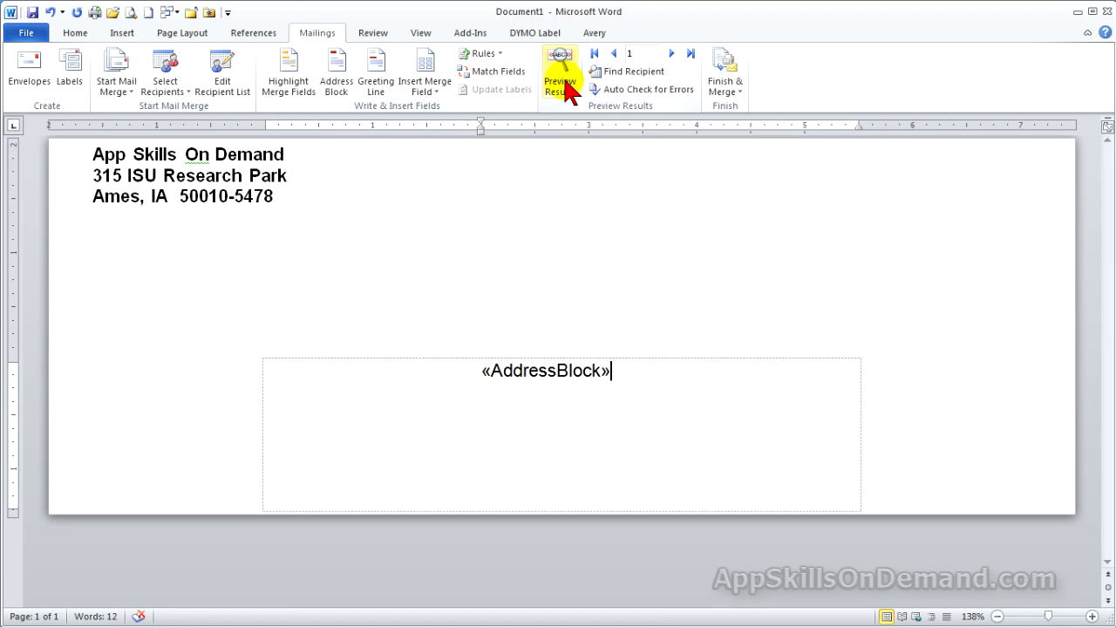
pyautogui.click(565, 86)
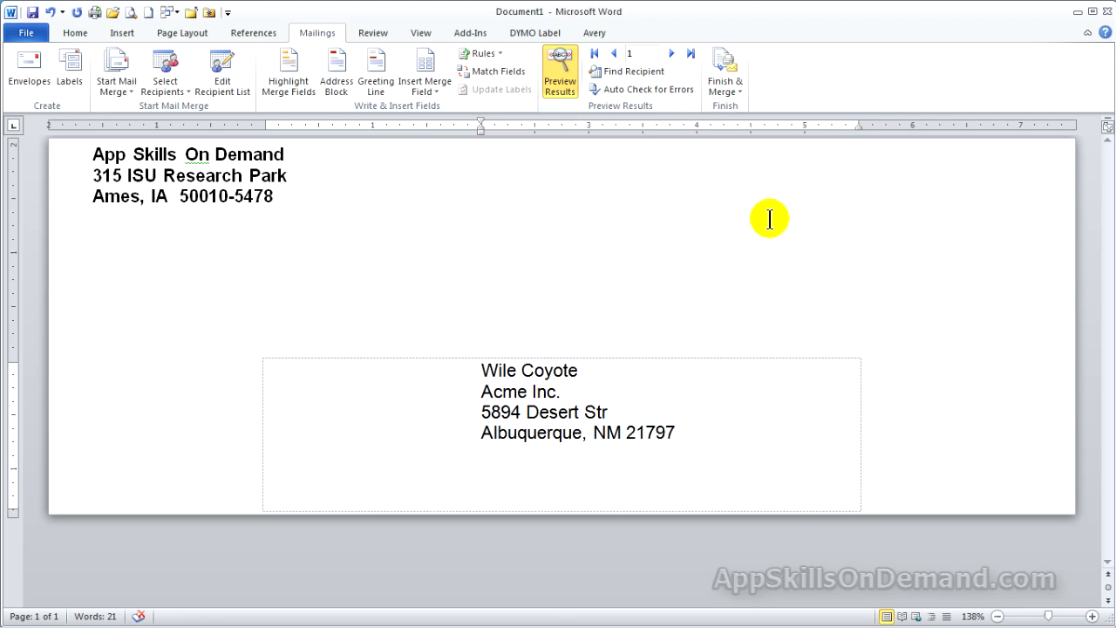
# Step: Move the delivery address frame up about a third of an inch and format its text as bold, 16 pt, all caps
pyautogui.moveTo(747, 359); pyautogui.dragTo(748, 342)
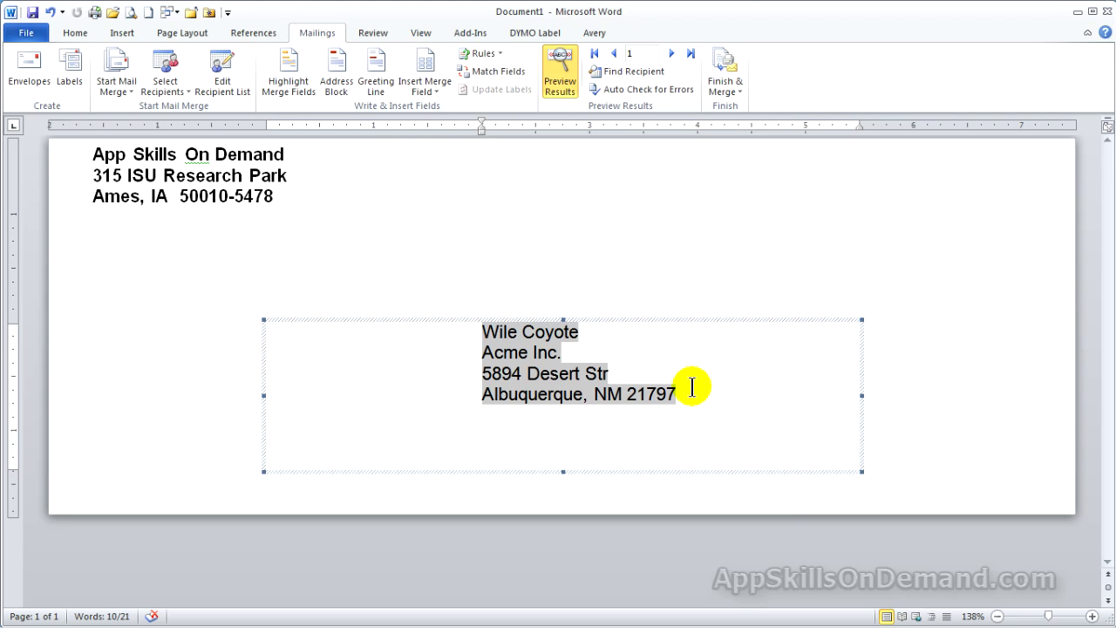
pyautogui.moveTo(691, 387); pyautogui.dragTo(513, 342)
pyautogui.rightClick(513, 342)
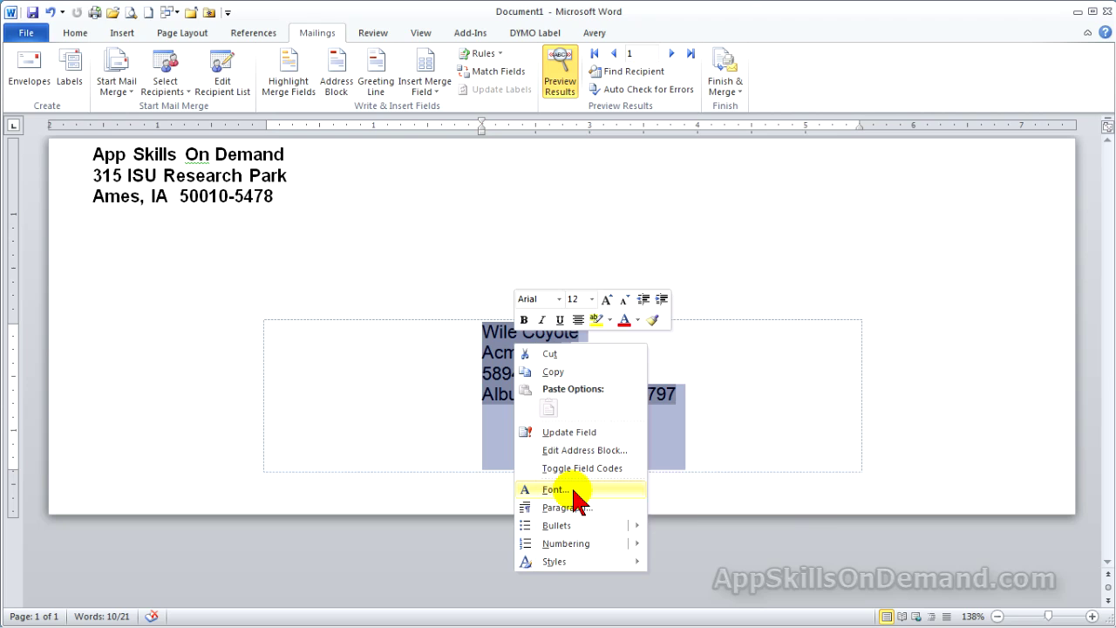
pyautogui.click(577, 492)
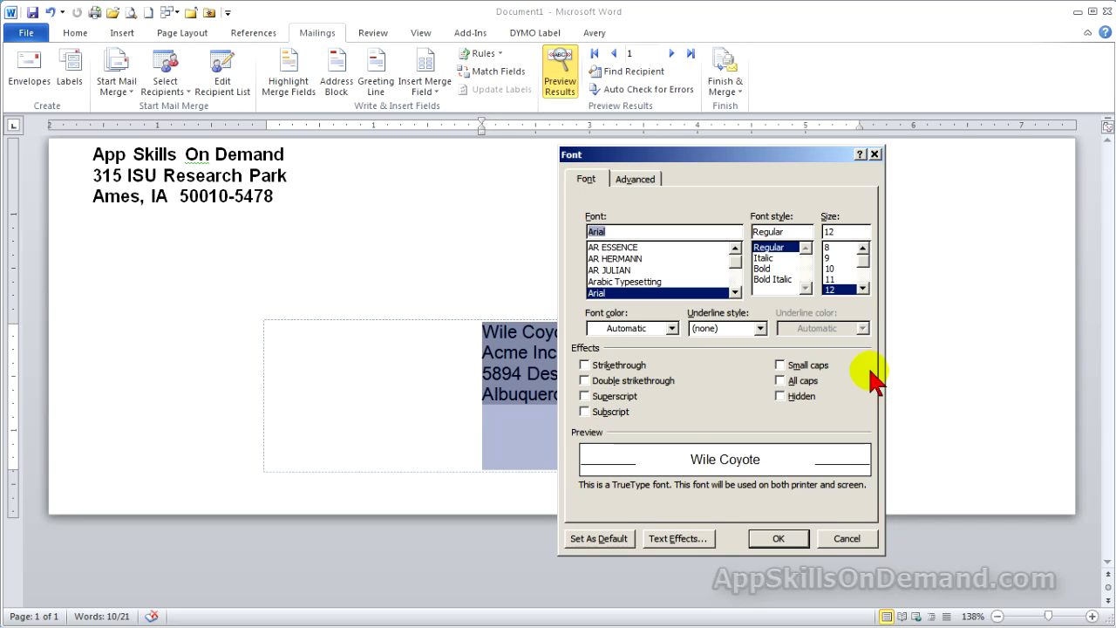
pyautogui.click(765, 269)
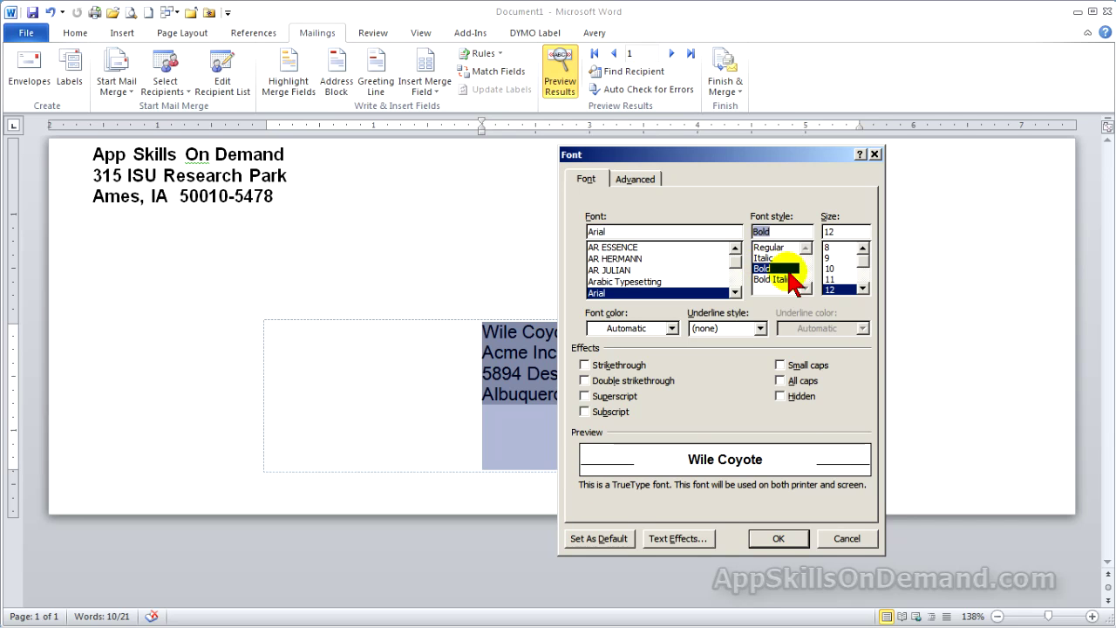
pyautogui.click(862, 288)
pyautogui.click(862, 288)
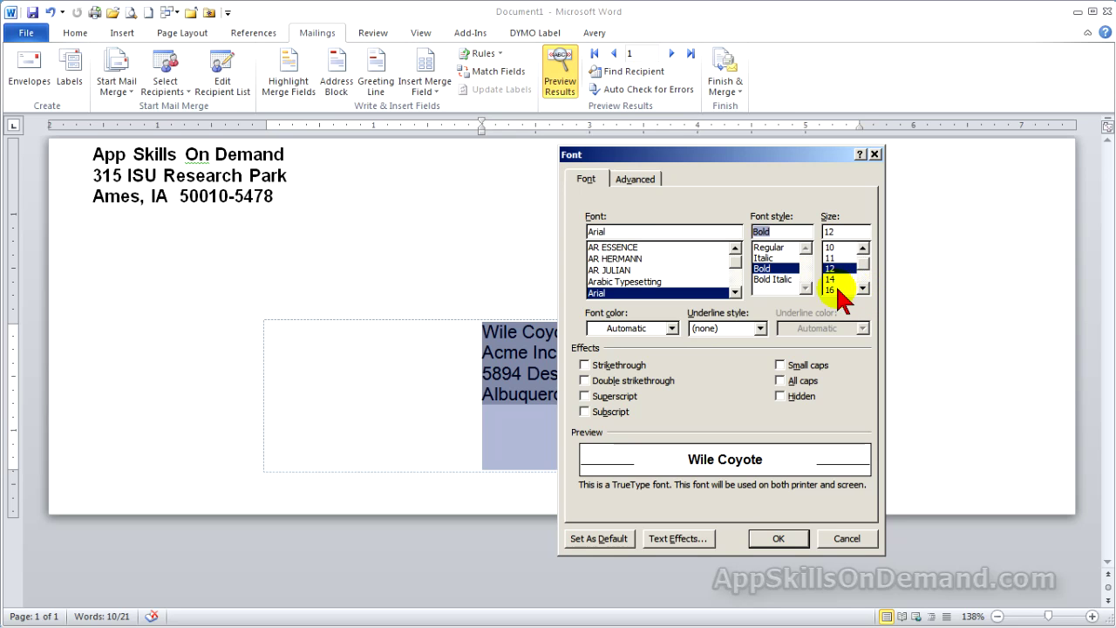
pyautogui.click(838, 289)
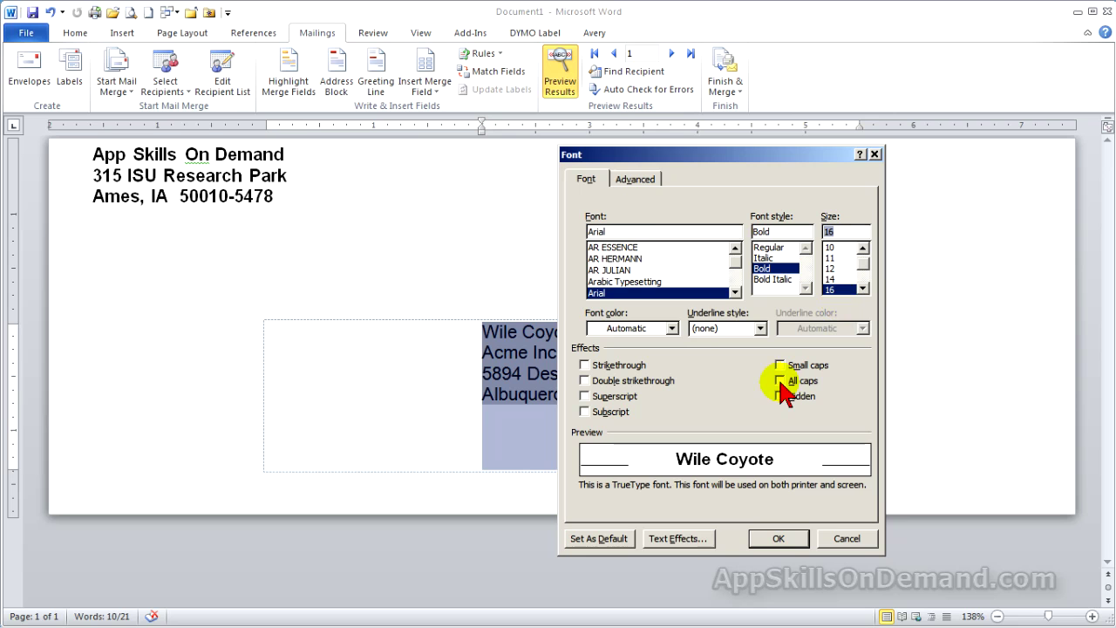
pyautogui.click(780, 381)
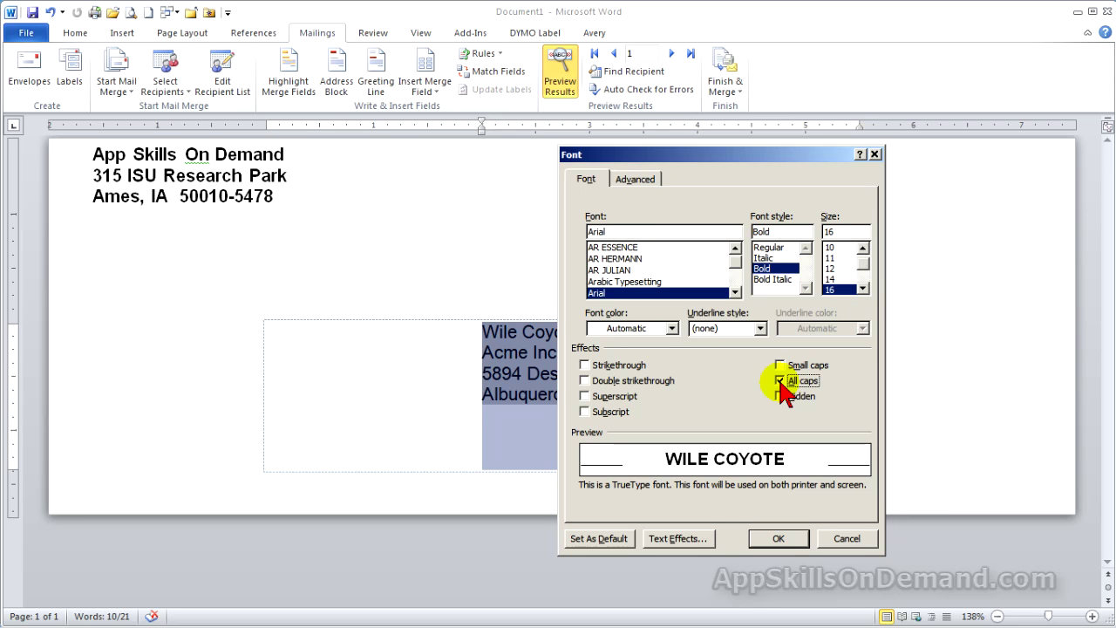
pyautogui.click(772, 538)
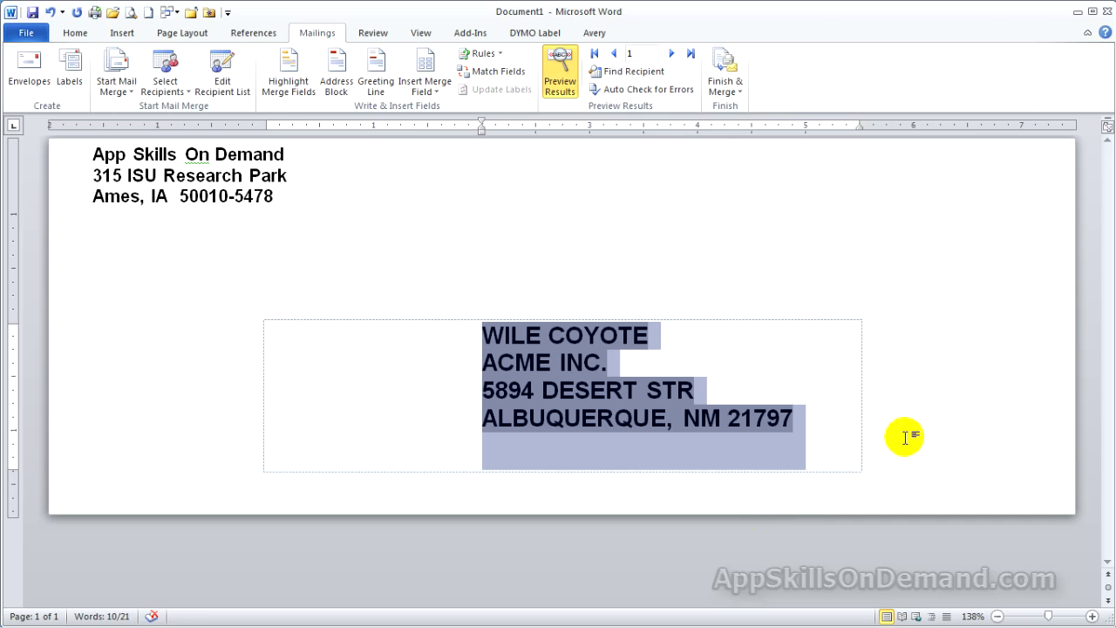
pyautogui.click(942, 399)
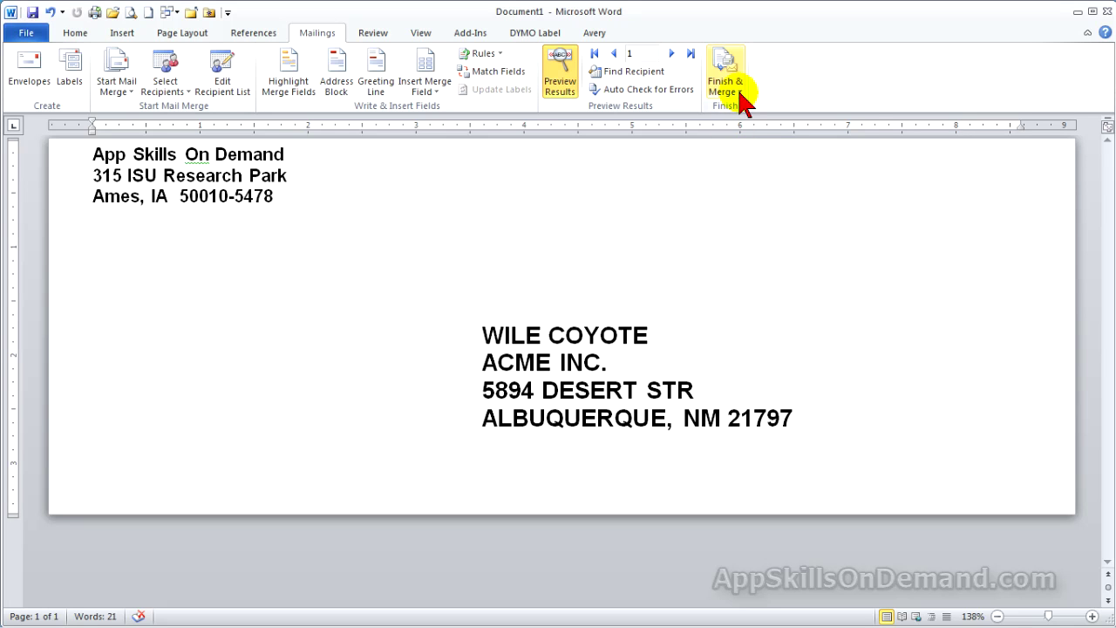
# Step: Open the options for finishing the envelope merge
pyautogui.click(742, 97)
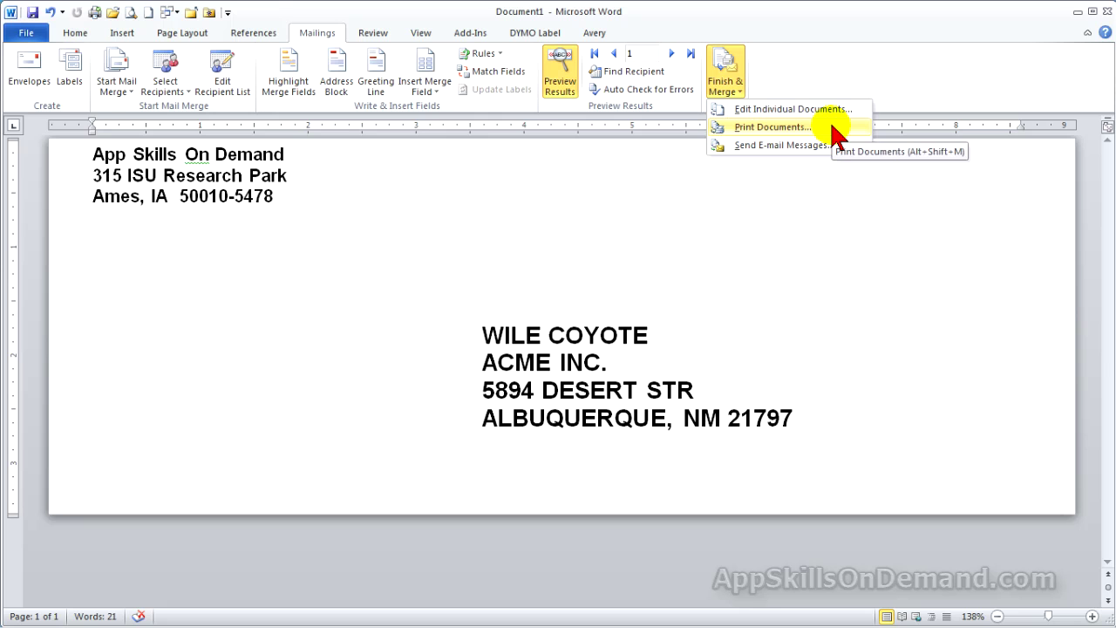